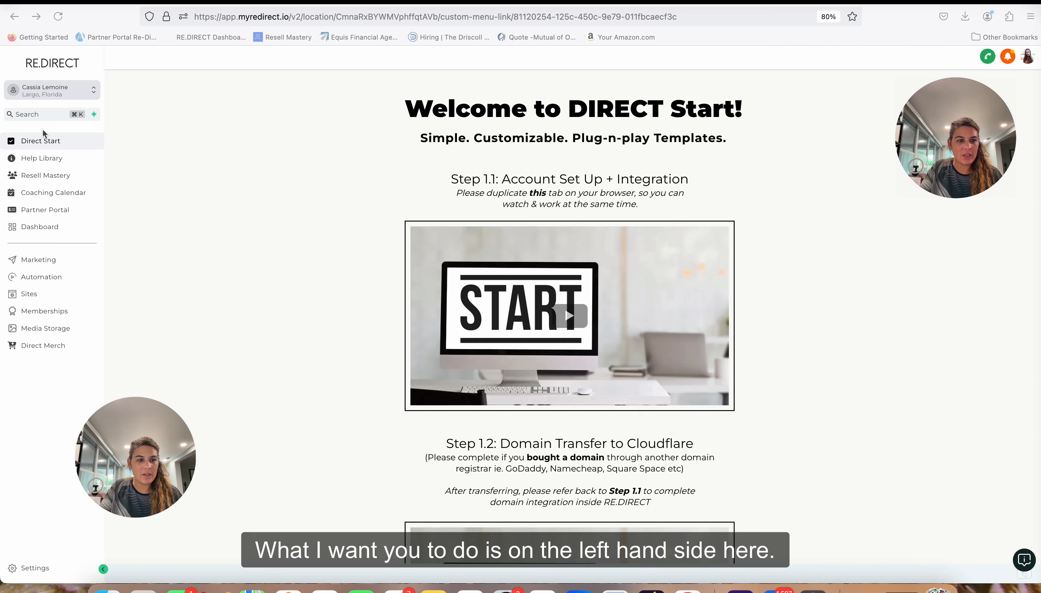
Open the form builder's list of forms in the Sites area.
click(40, 297)
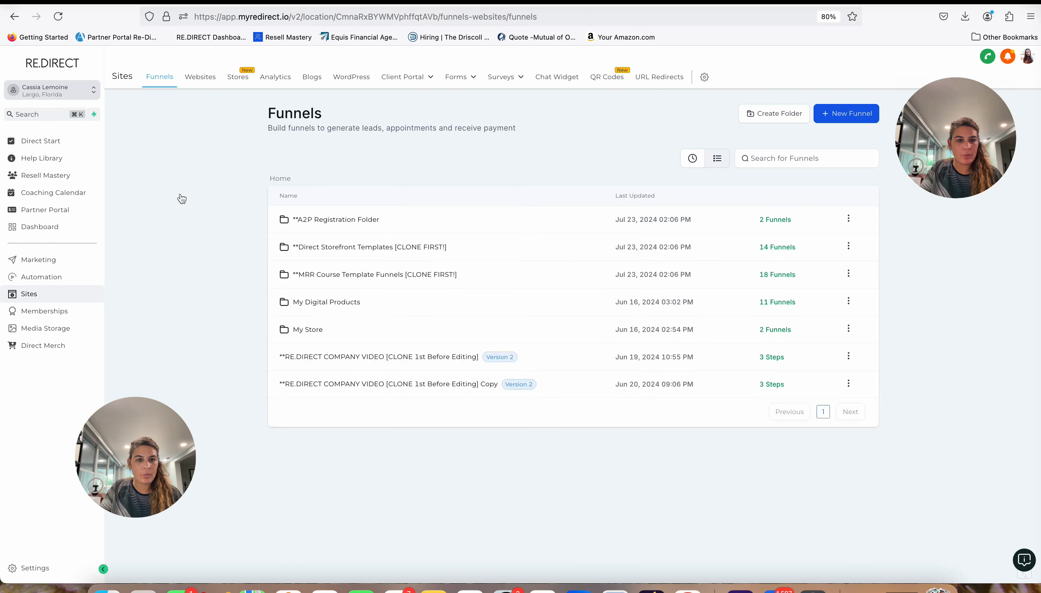
mouse_move(473, 82)
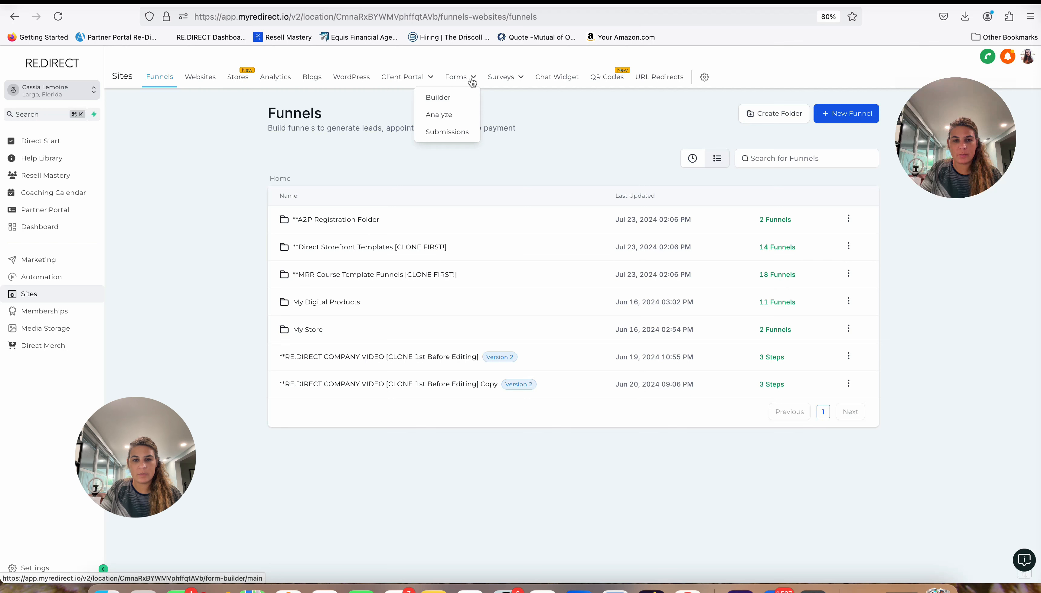
click(450, 99)
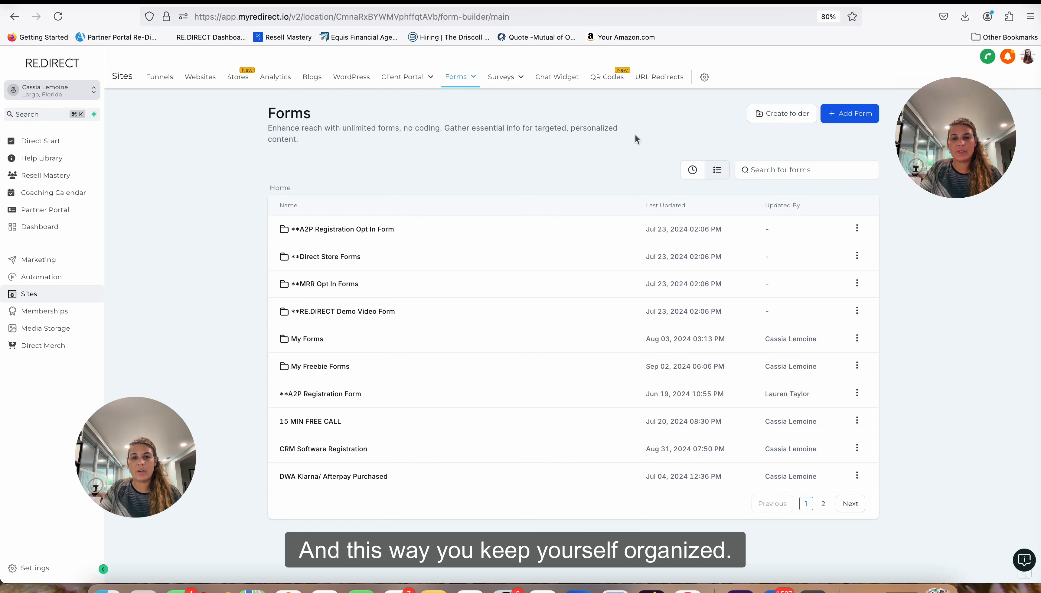
Create a forms folder named "My Freebies Forms Folder Tester".
click(787, 116)
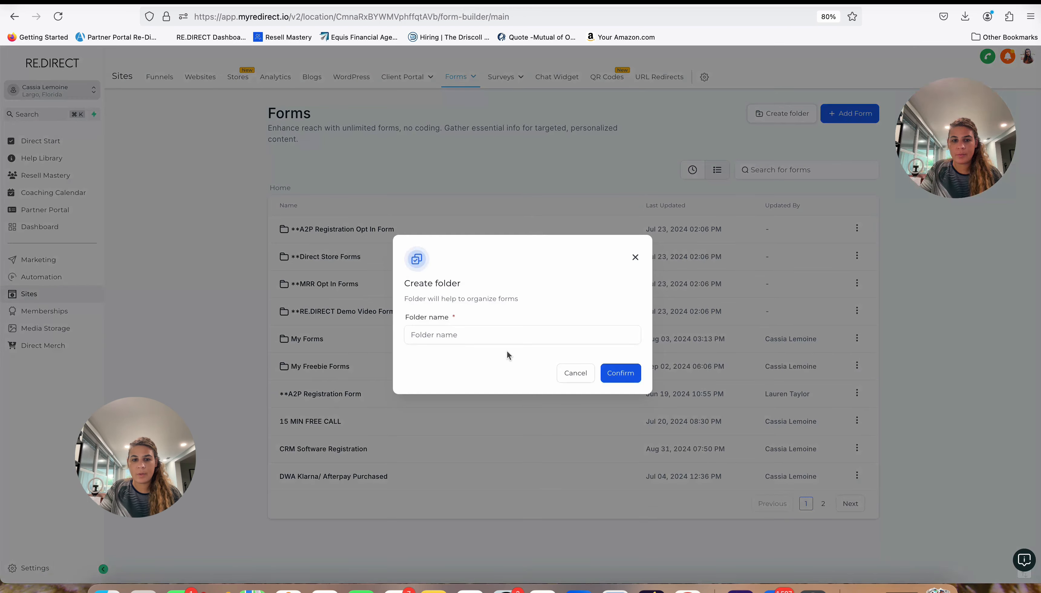
click(501, 338)
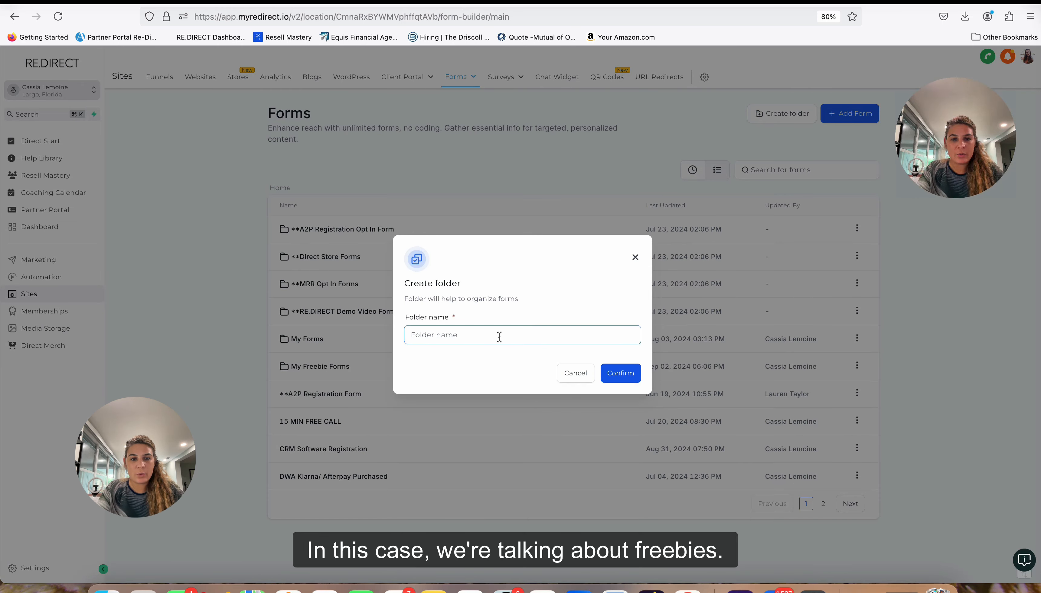
text(My)
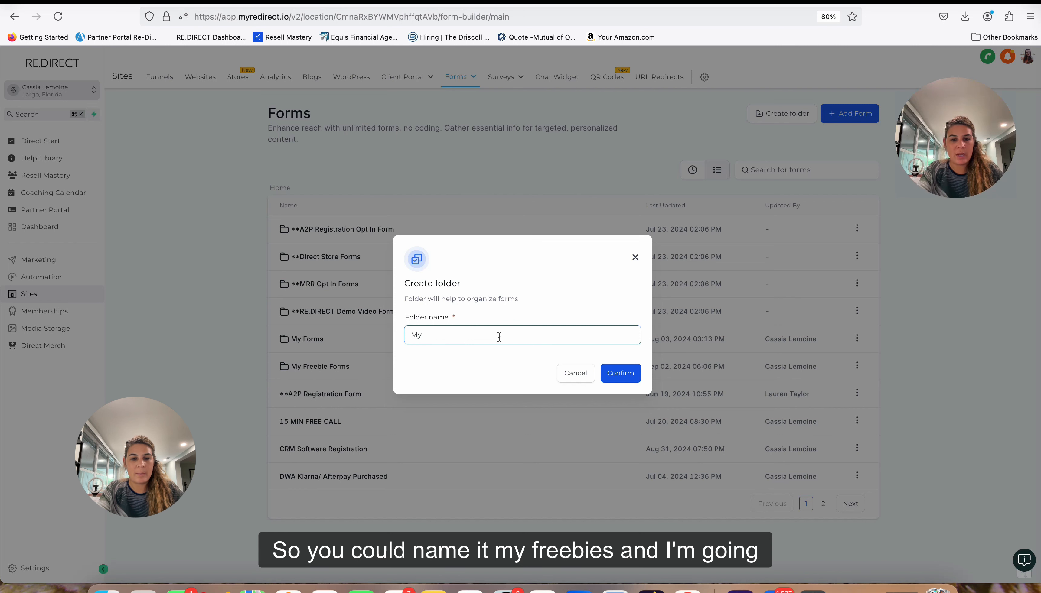
text( Freebies Tester)
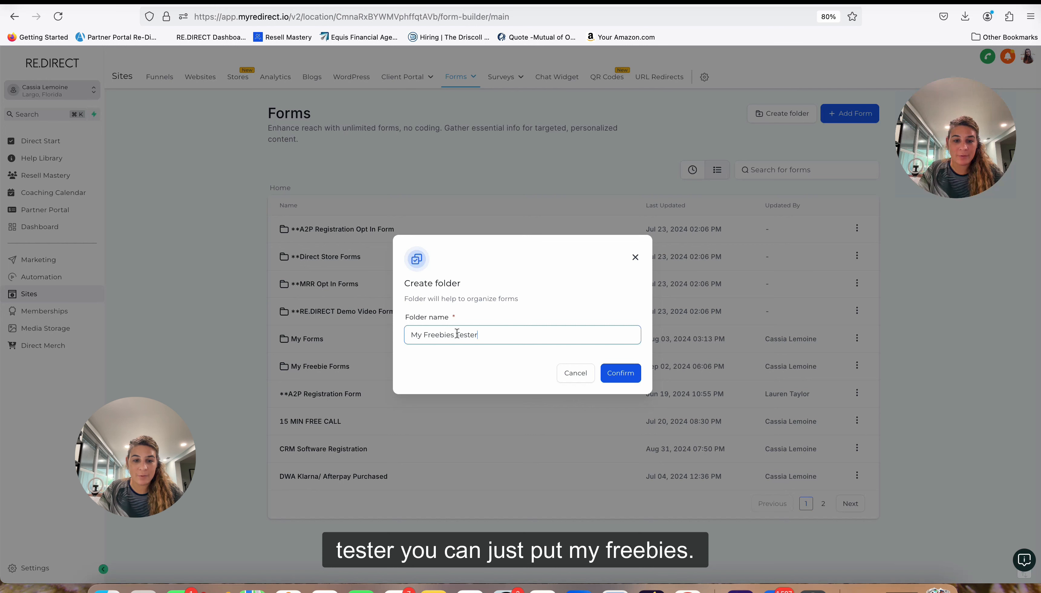
text(Forms F)
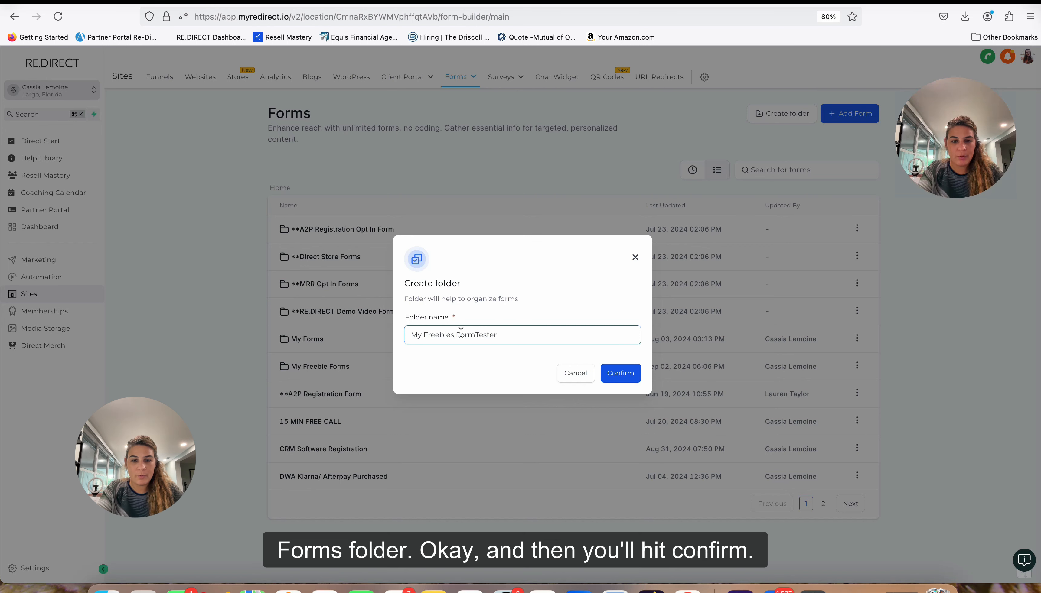
text(older)
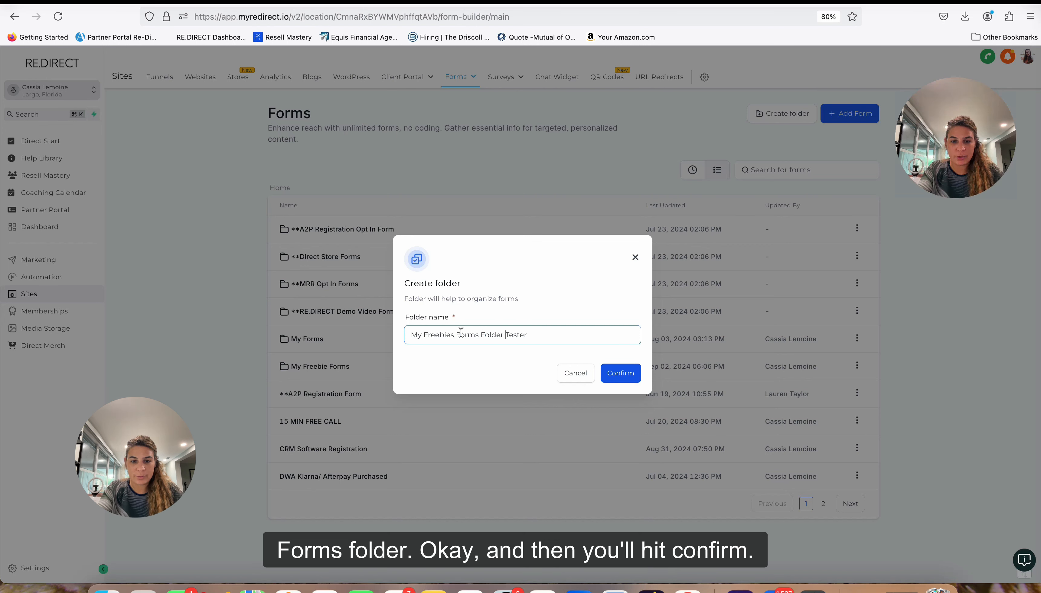
click(629, 376)
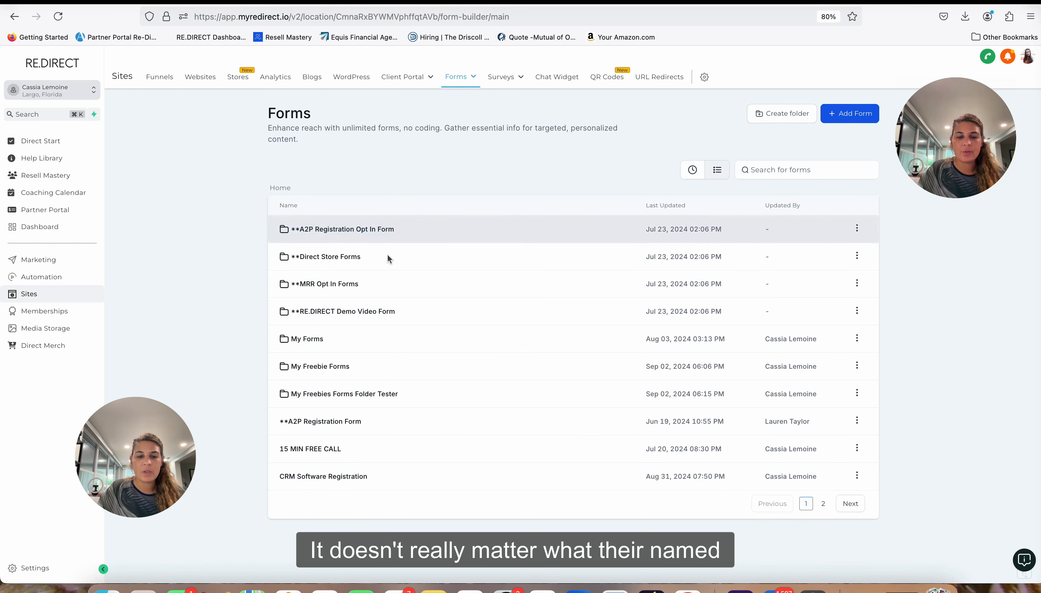
Duplicate the "DWA 2.0 Opt In" form from the **MRR Opt In Forms folder as "Freebie - Digital Wealth Guide (tester)".
click(337, 284)
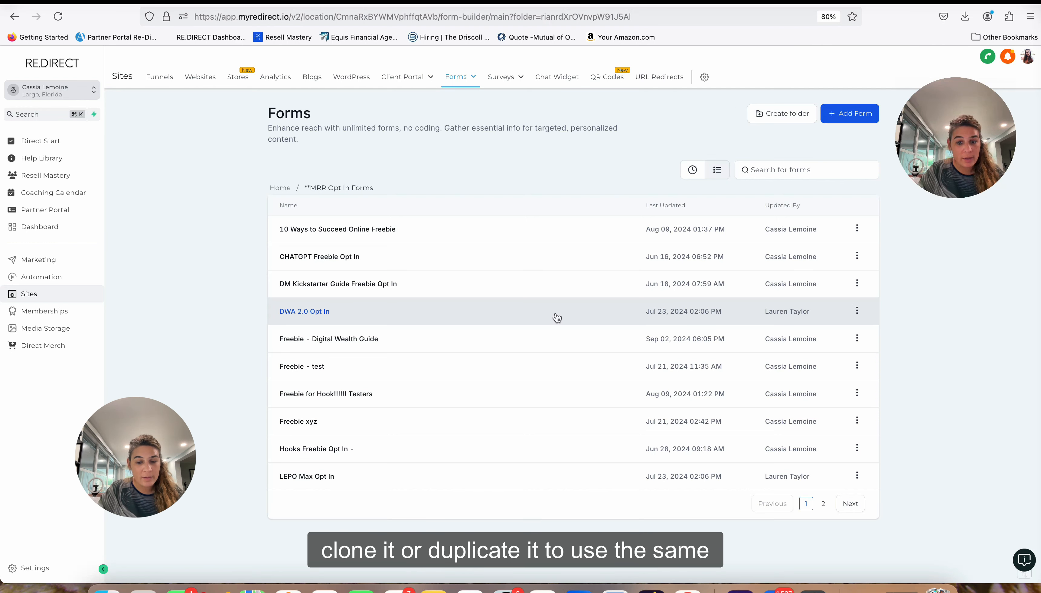
click(858, 313)
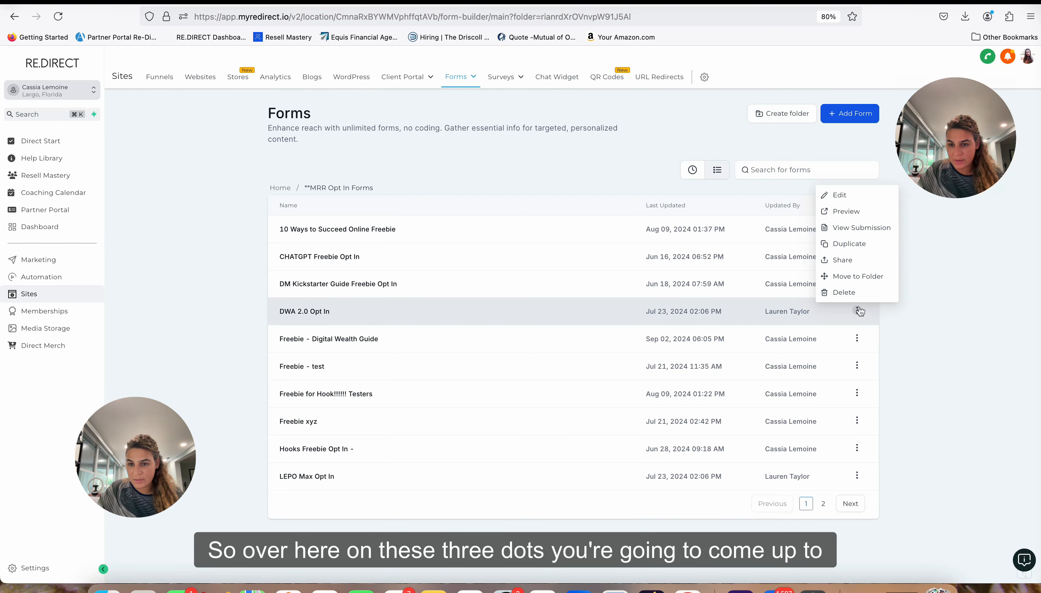
click(858, 246)
click(511, 336)
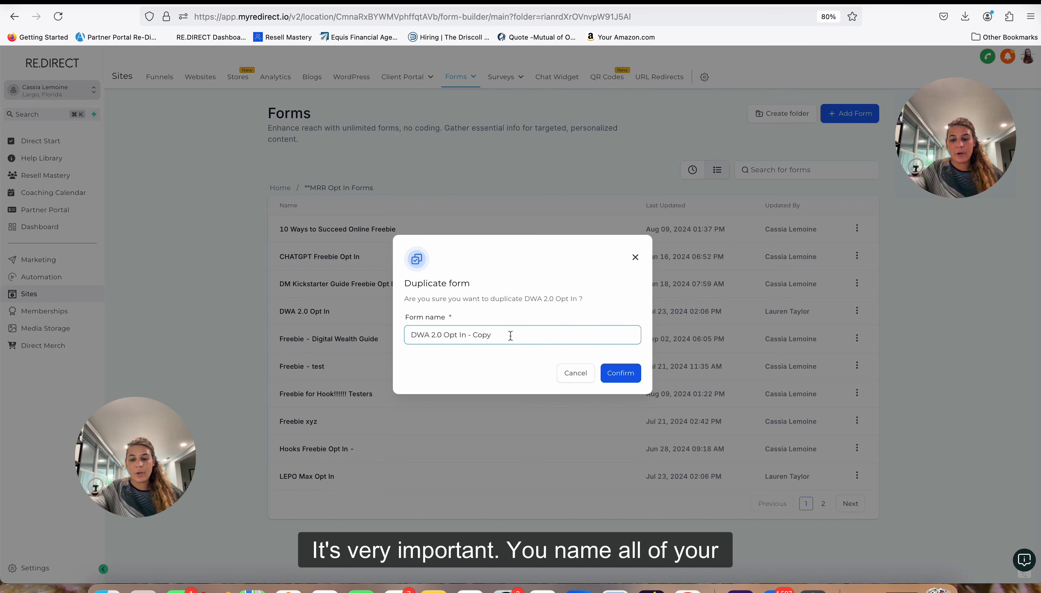
key(BackSpace)
key(BackSpace)
key(BackSpace)
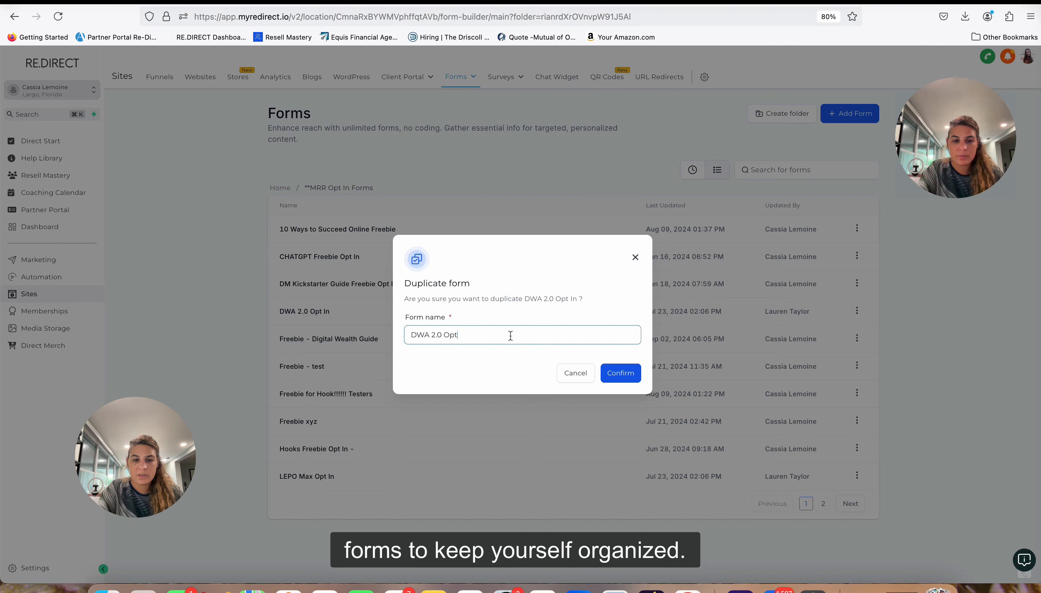
key(BackSpace)
key(BackSpace)
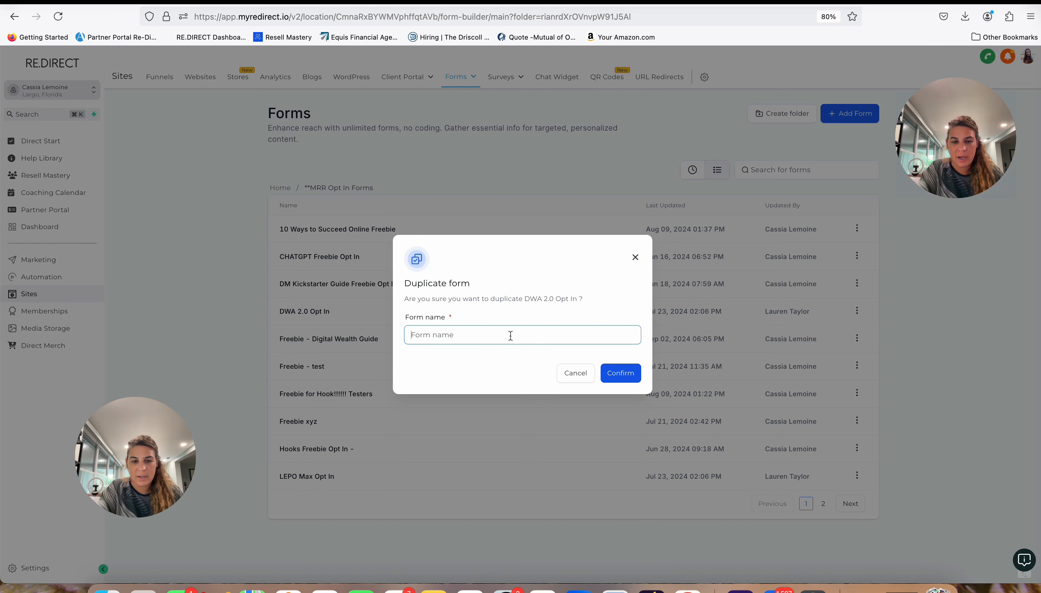
text(Freebie - D)
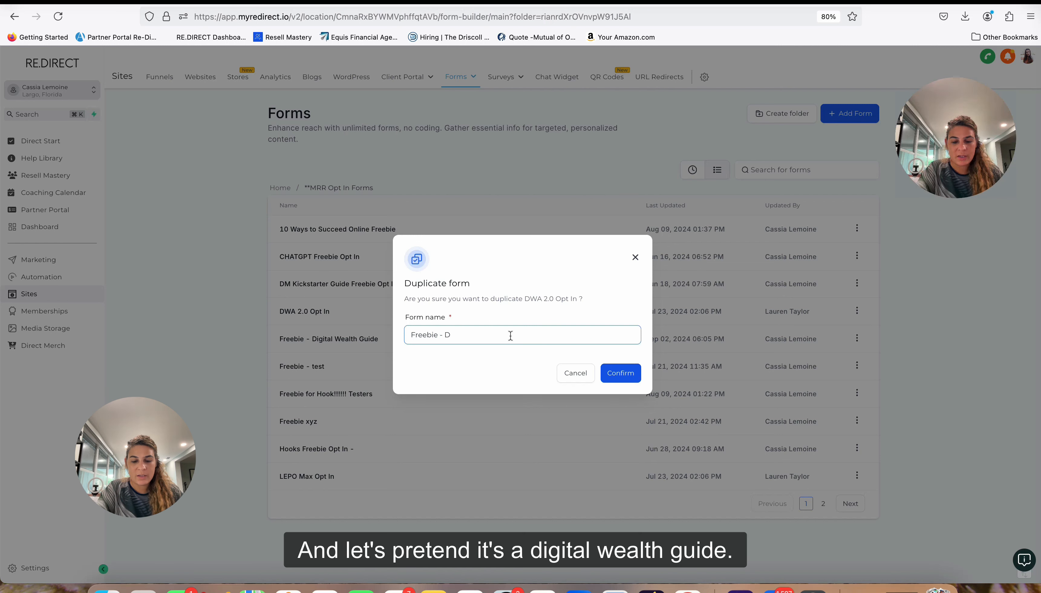
text(igital Wealth )
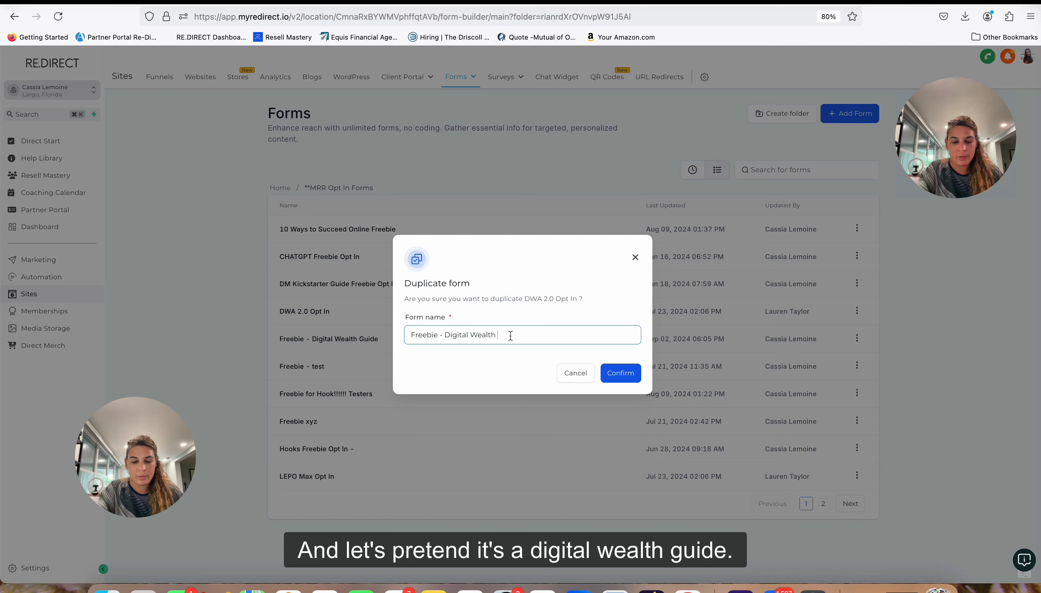
text(Gi)
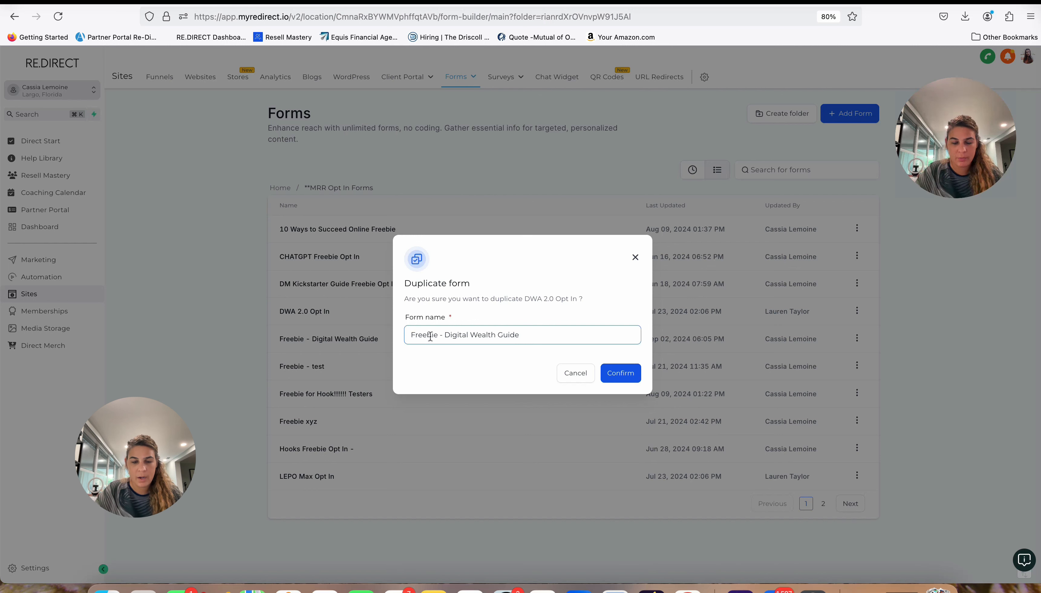
text(ide )
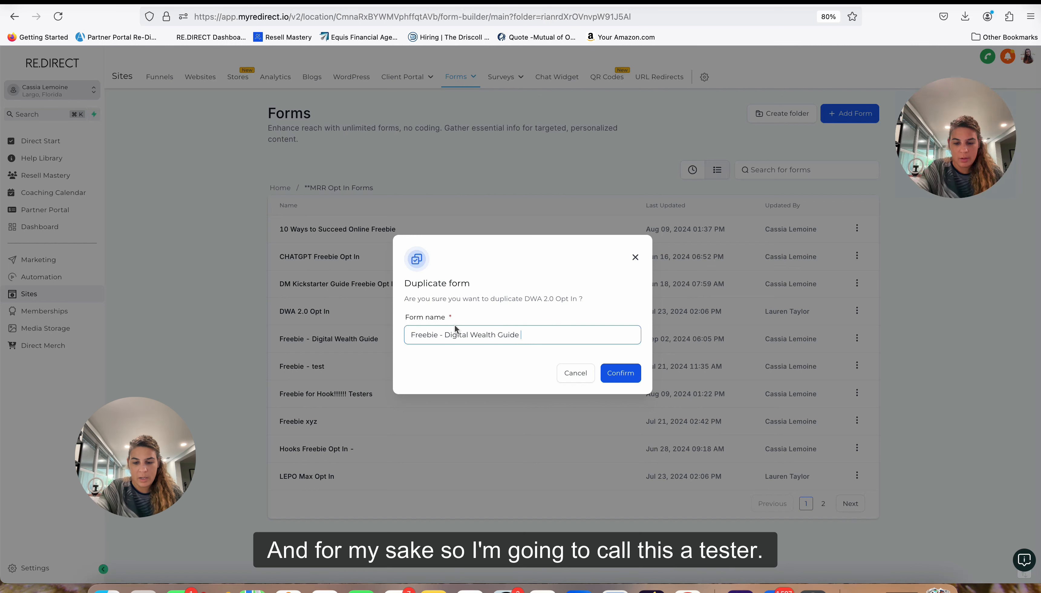
text((tester)
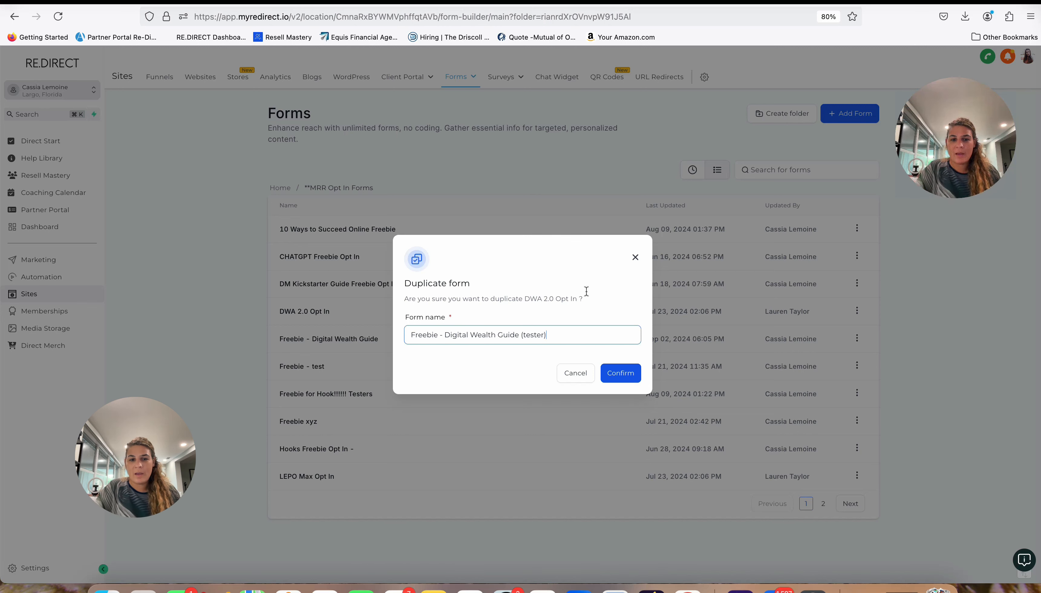
click(615, 373)
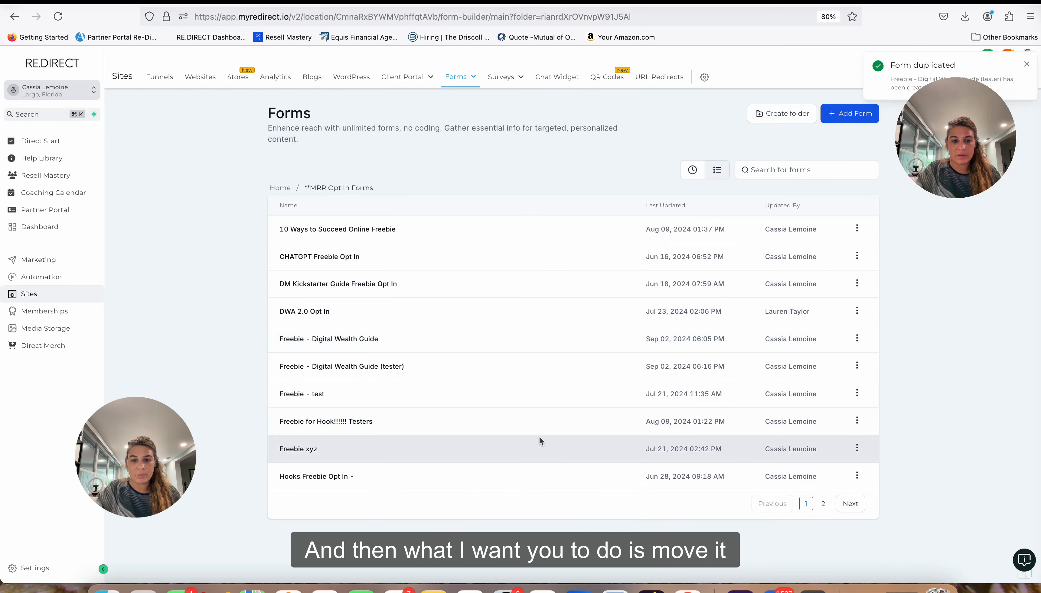
Move the "Freebie - Digital Wealth Guide (tester)" form to the "My Freebie Forms" folder.
click(849, 503)
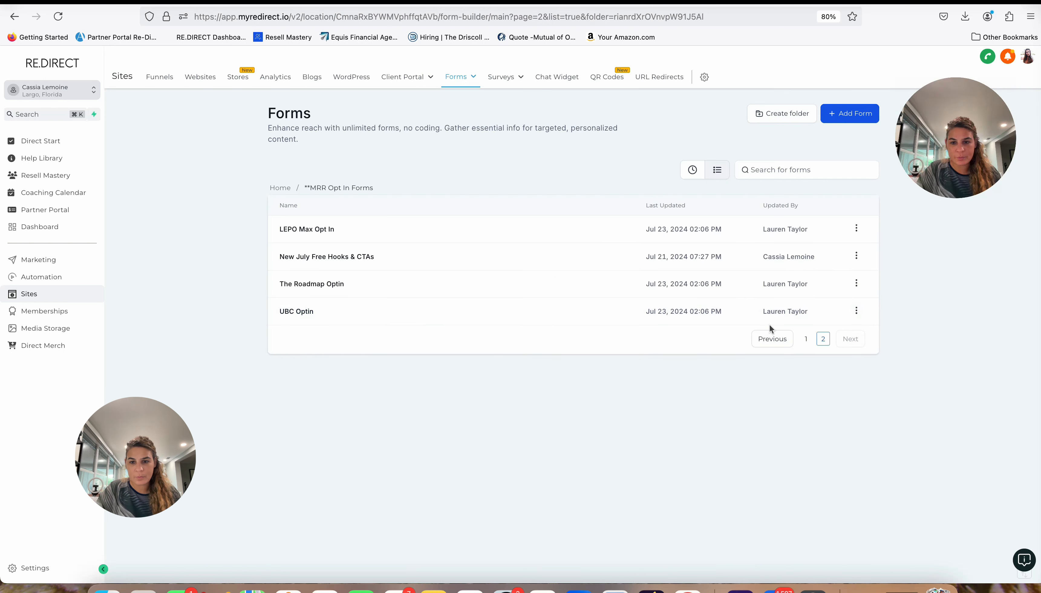
click(769, 339)
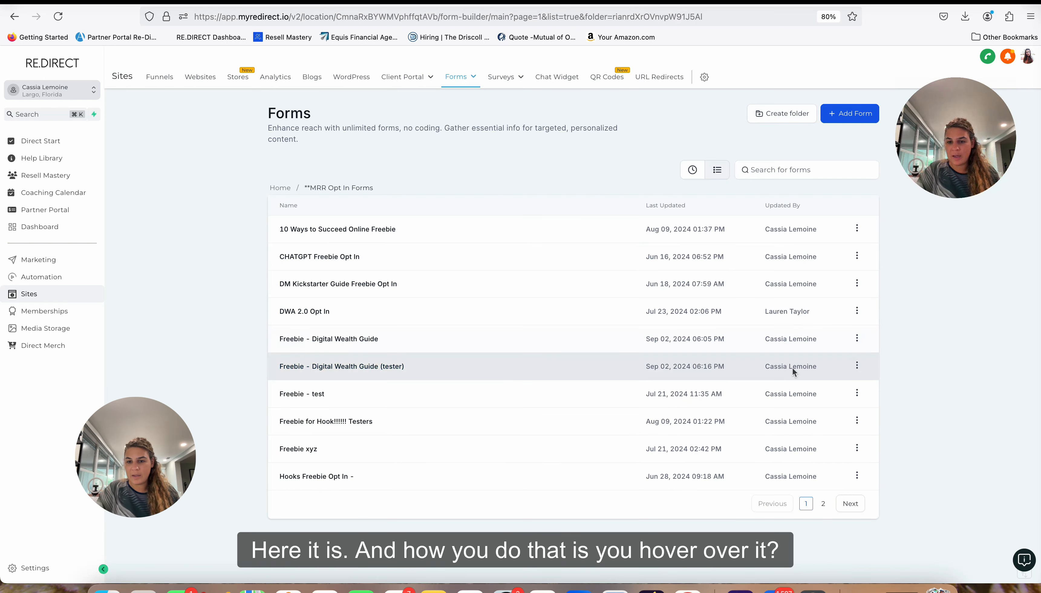
click(858, 366)
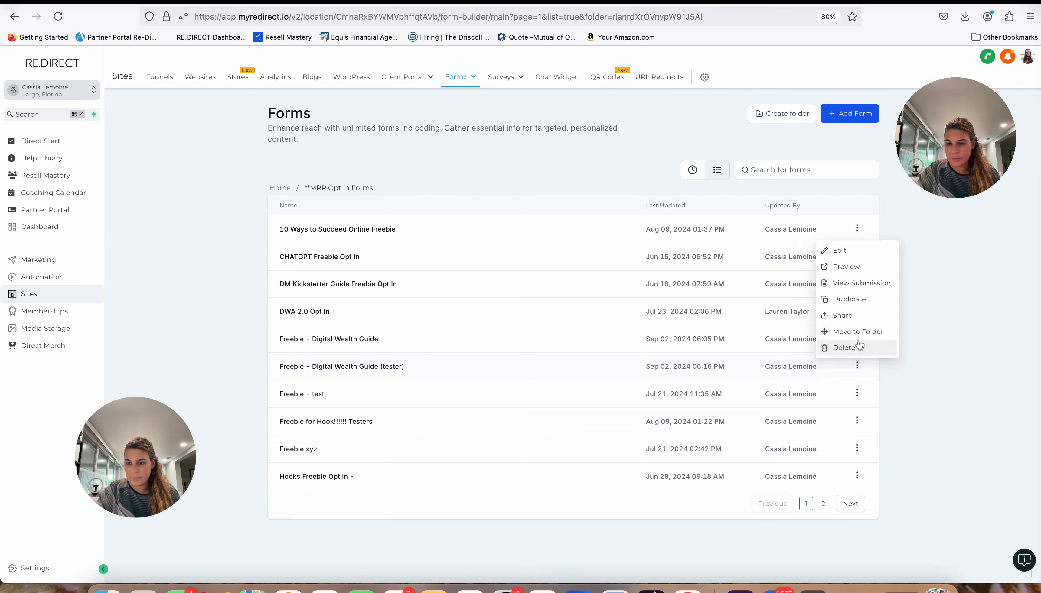
click(877, 336)
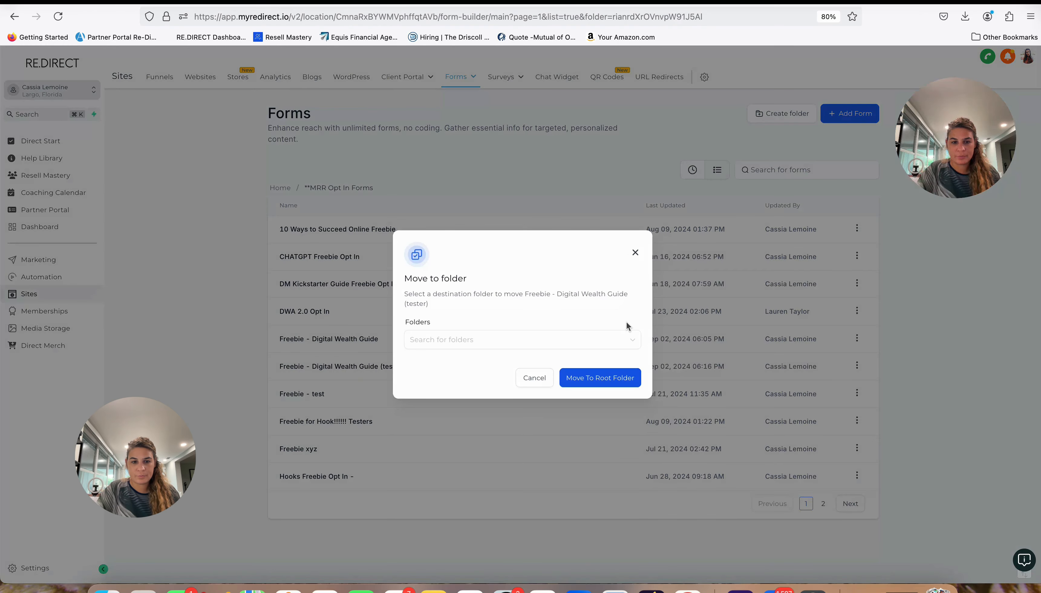
click(521, 345)
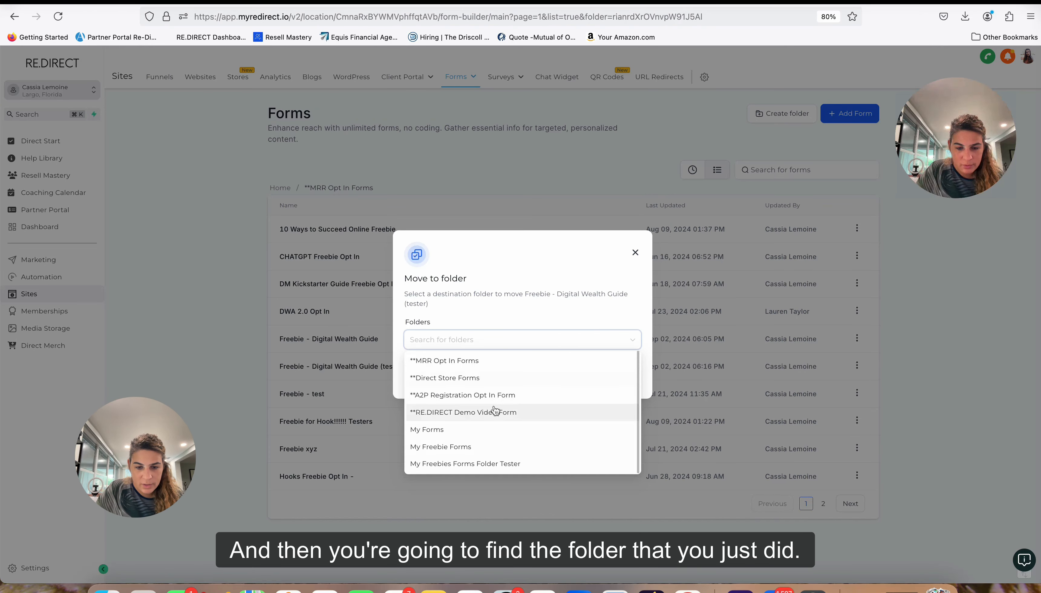
click(471, 450)
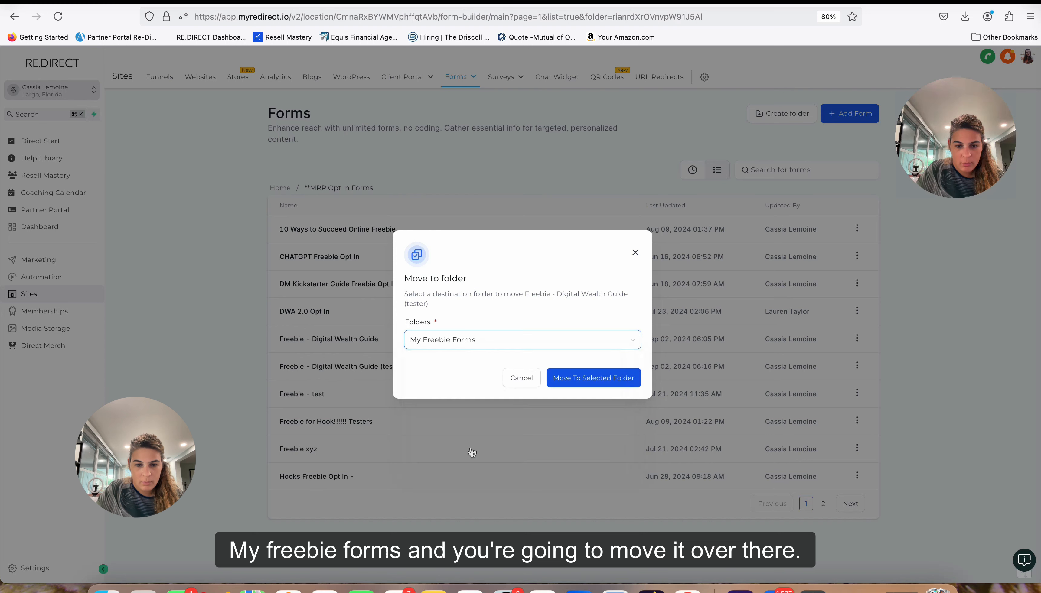
click(586, 378)
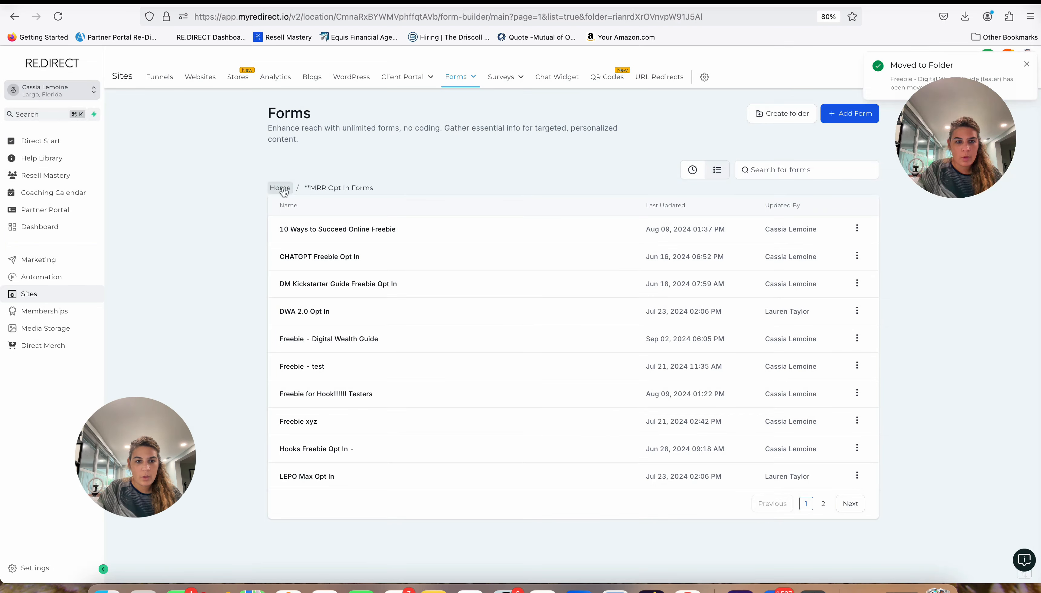
Open "Freebie - Digital Wealth Guide (tester)" from the My Freebie Forms folder for editing.
click(280, 188)
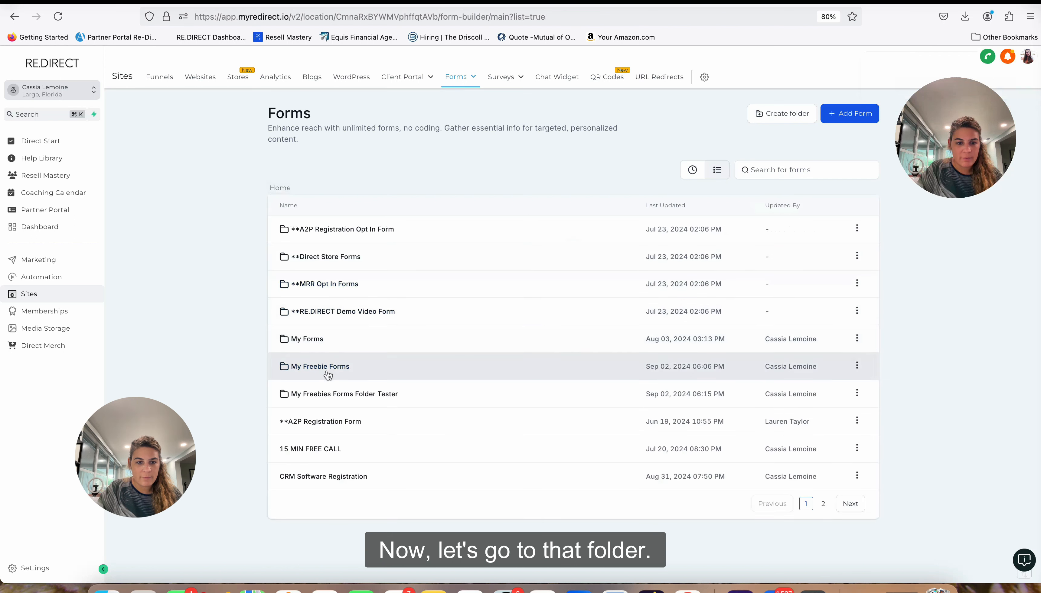
click(327, 373)
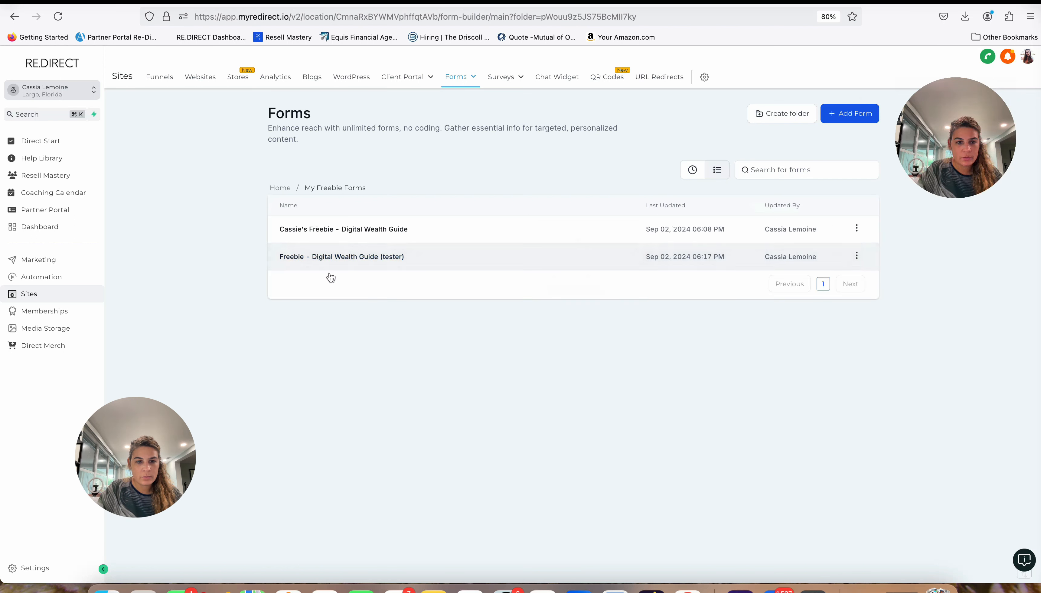
click(340, 258)
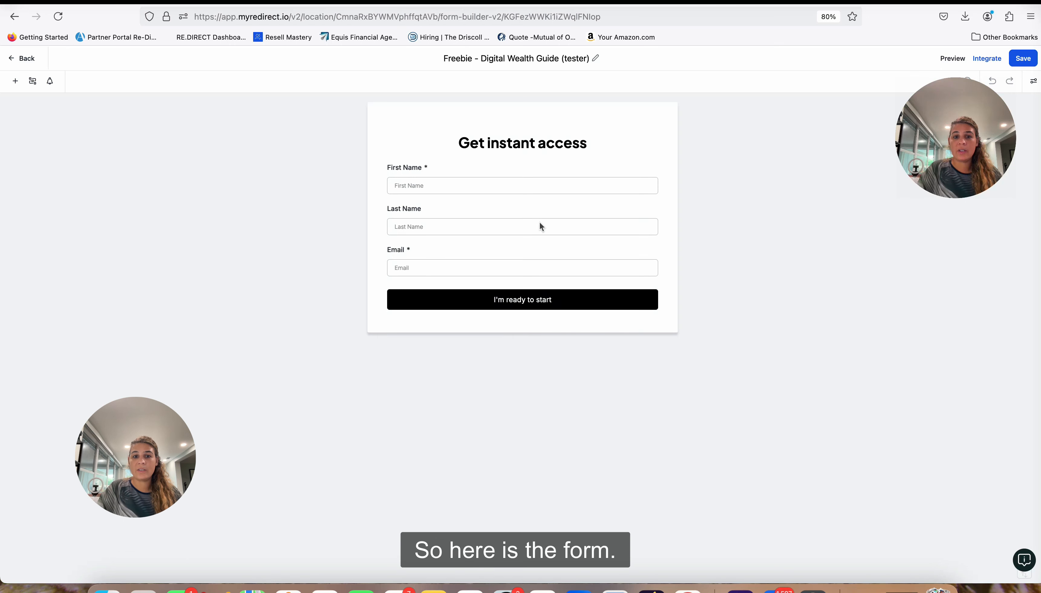
Change the form's heading text to "Get My Freebie Below!".
click(624, 143)
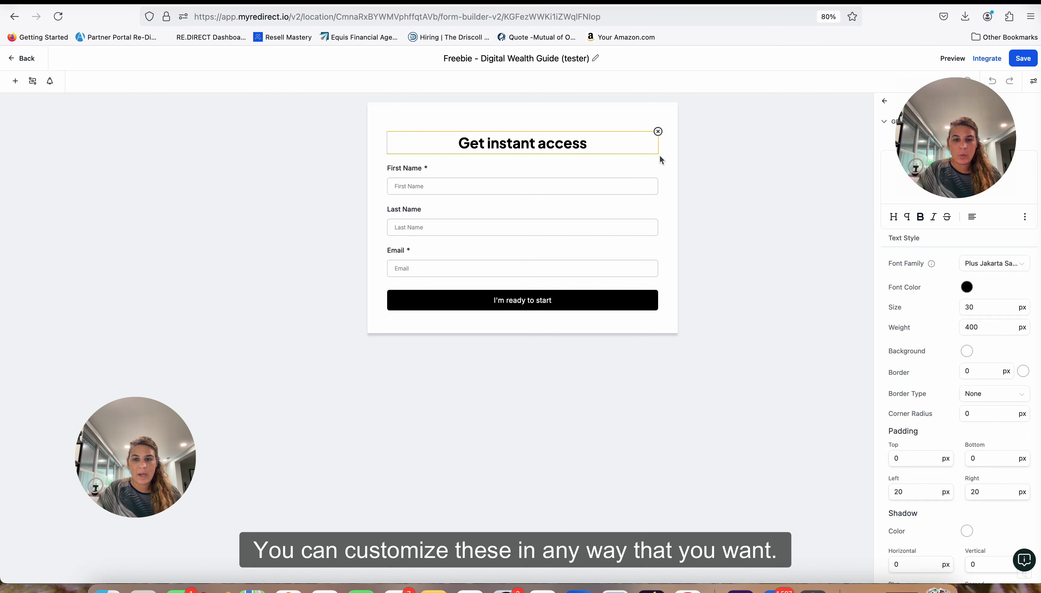
drag(942, 109, 122, 426)
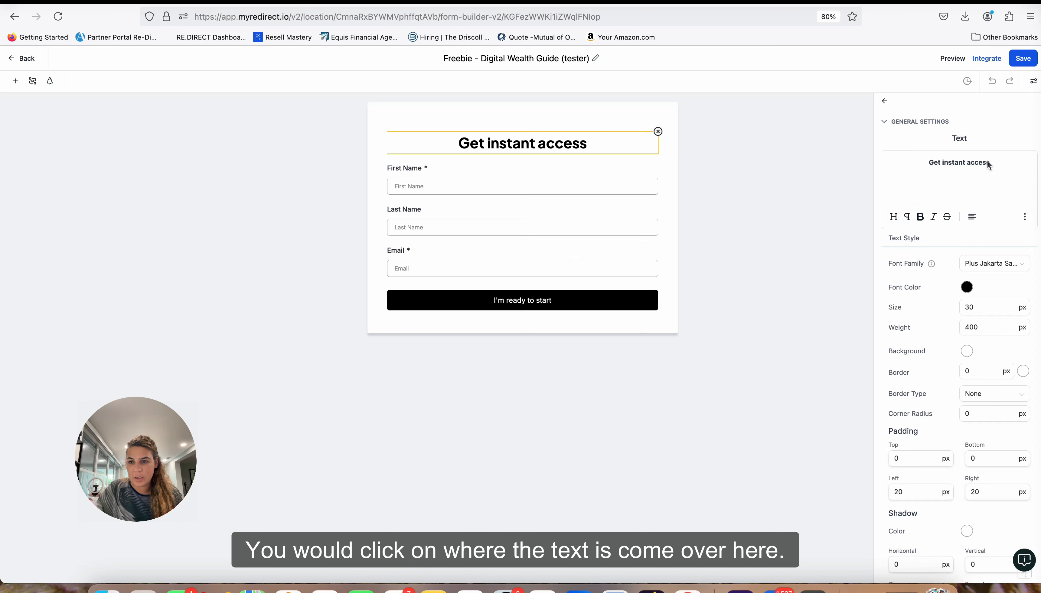
drag(988, 163, 923, 163)
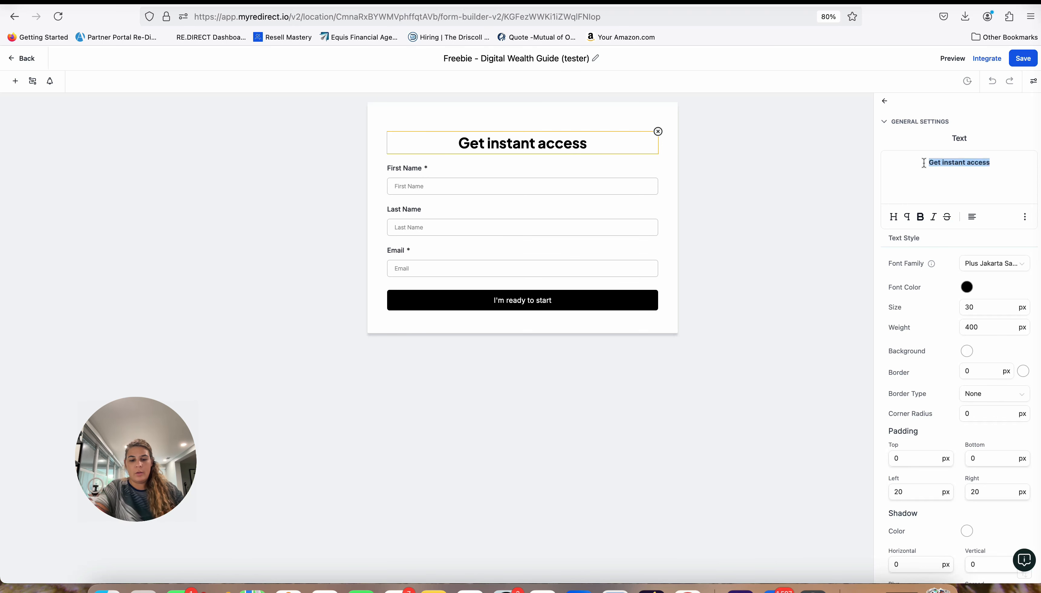
text(Get)
text(Frieeb)
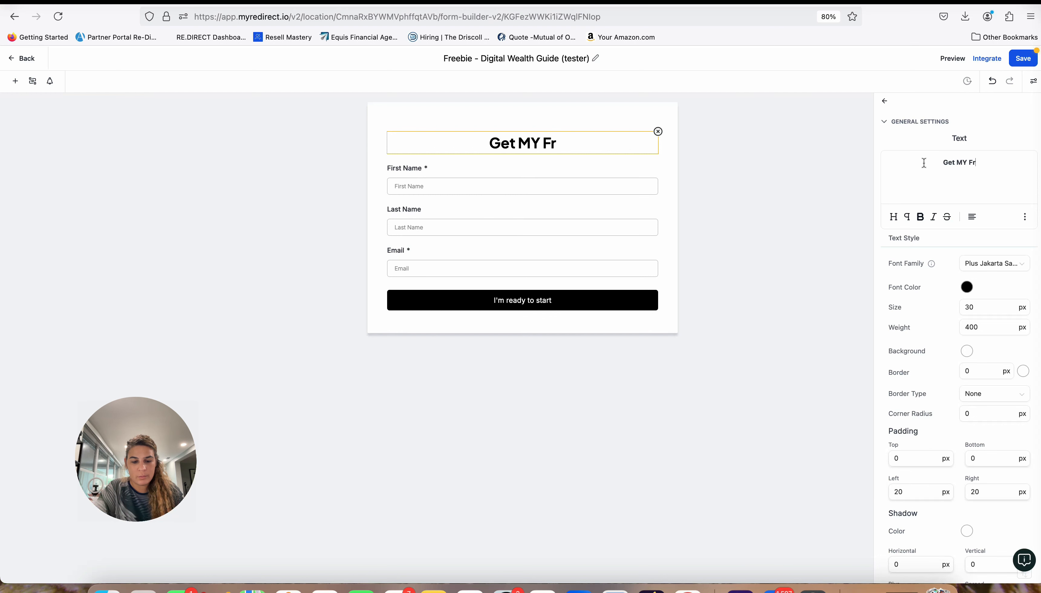
key(BackSpace)
key(BackSpace)
key(BackSpace)
key(BackSpace)
key(BackSpace)
key(BackSpace)
key(BackSpace)
key(BackSpace)
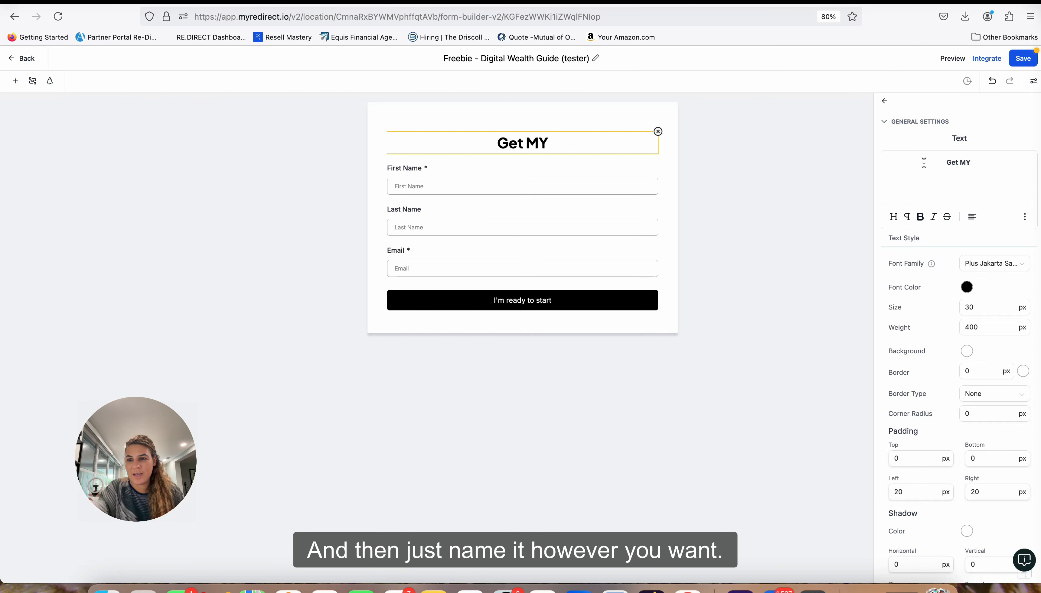
text(y Fre)
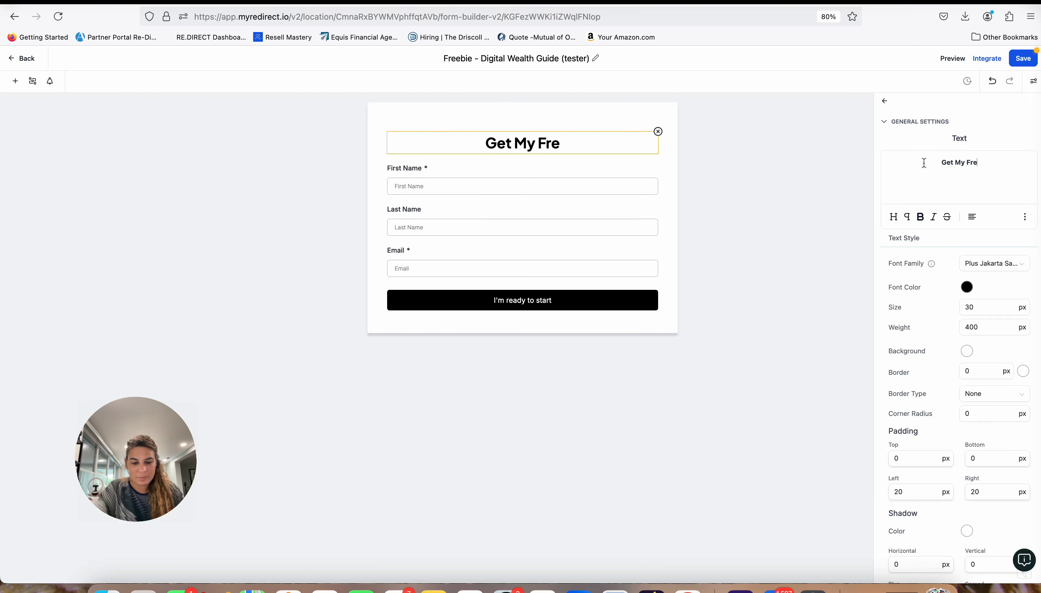
text(ebie!)
key(BackSpace)
text(Below!)
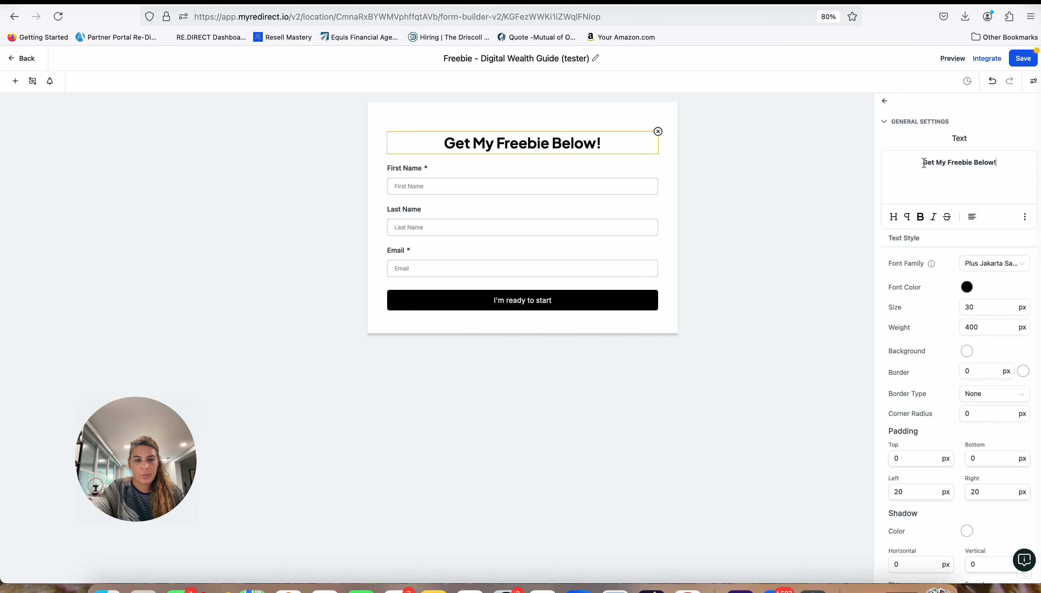
Change the form button's text to "Submit!" and deselect the button.
click(648, 303)
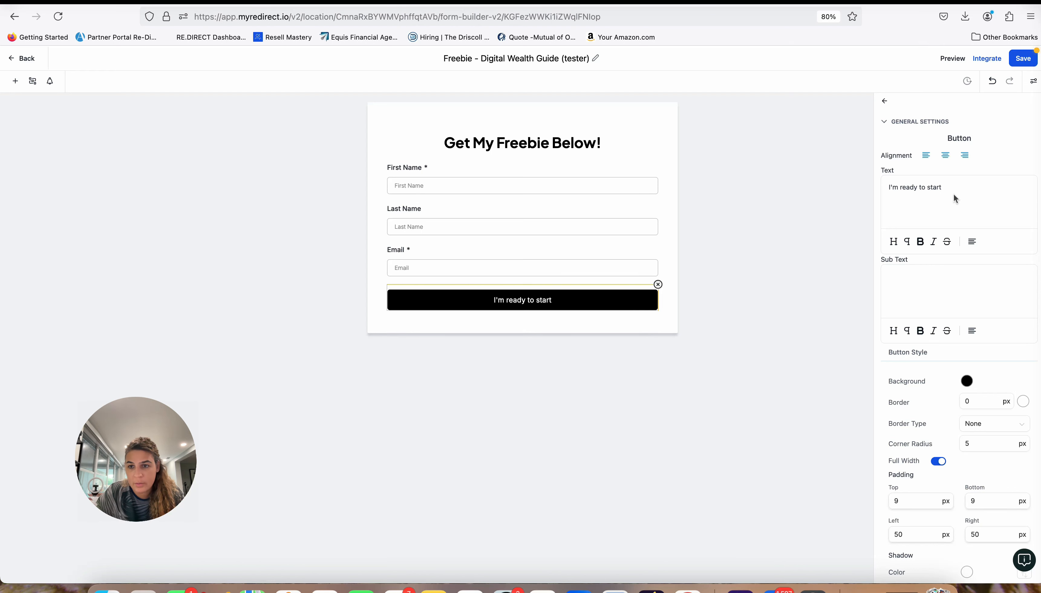
drag(952, 189, 880, 191)
text(Submit!)
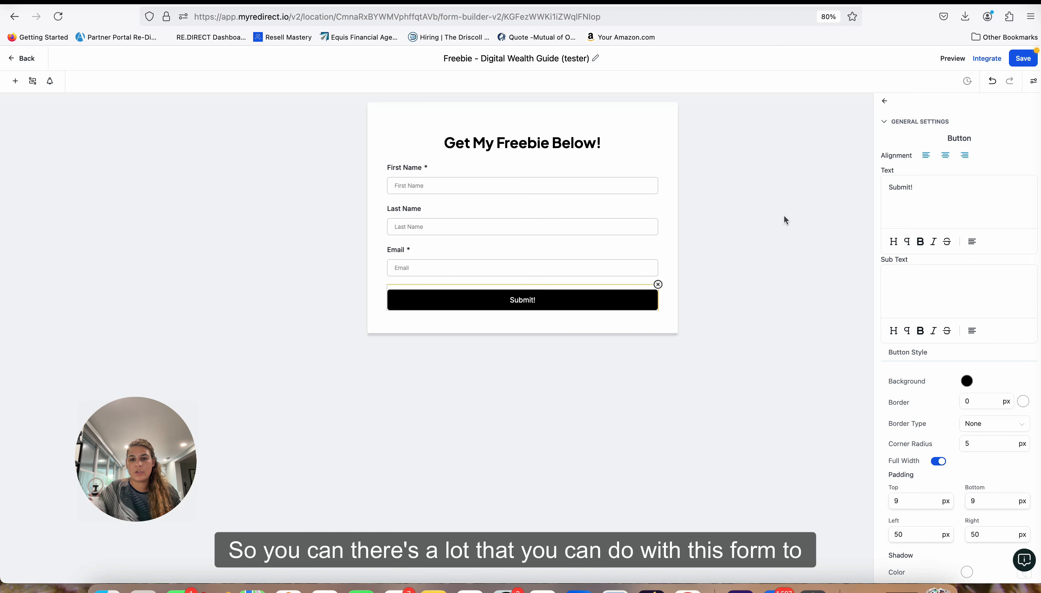
click(763, 223)
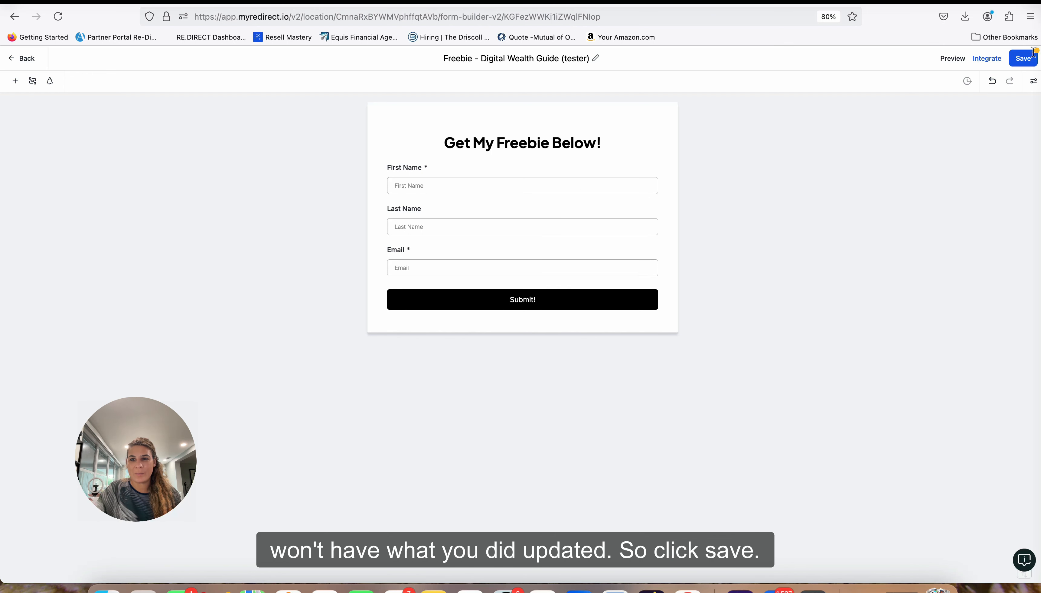
Save the edited freebie form and return to the My Freebie Forms folder list.
click(1023, 59)
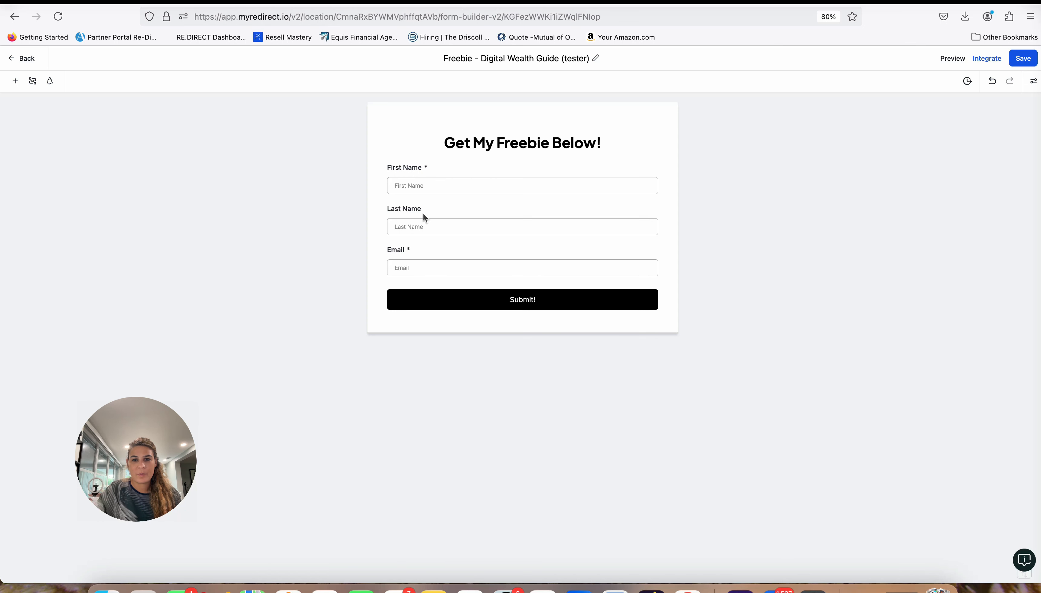
click(14, 60)
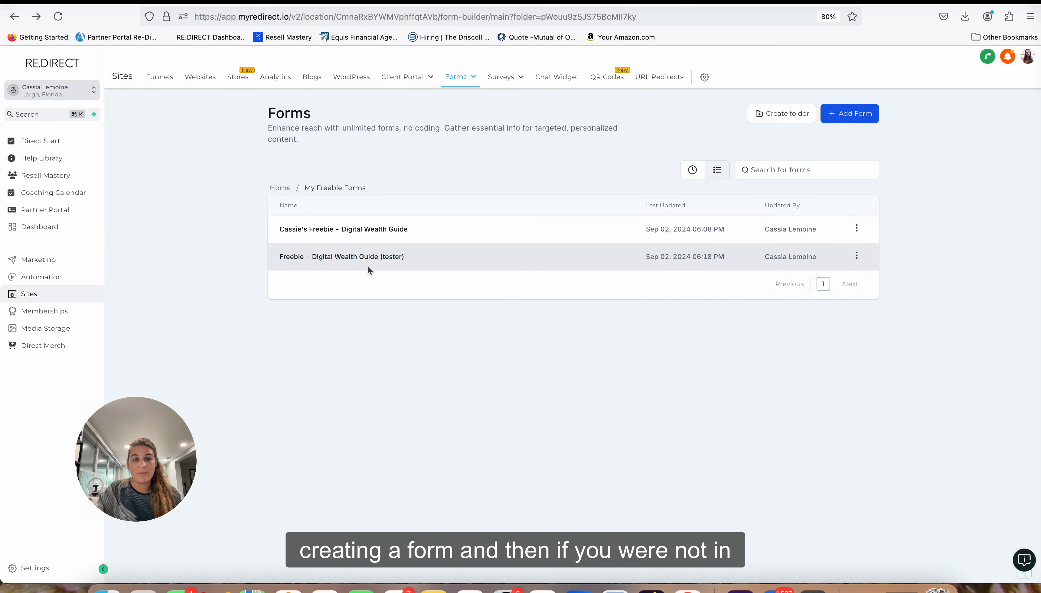
Visit the Direct Start page, then navigate back through the Sites form builder to the My Freebie Forms folder.
click(59, 141)
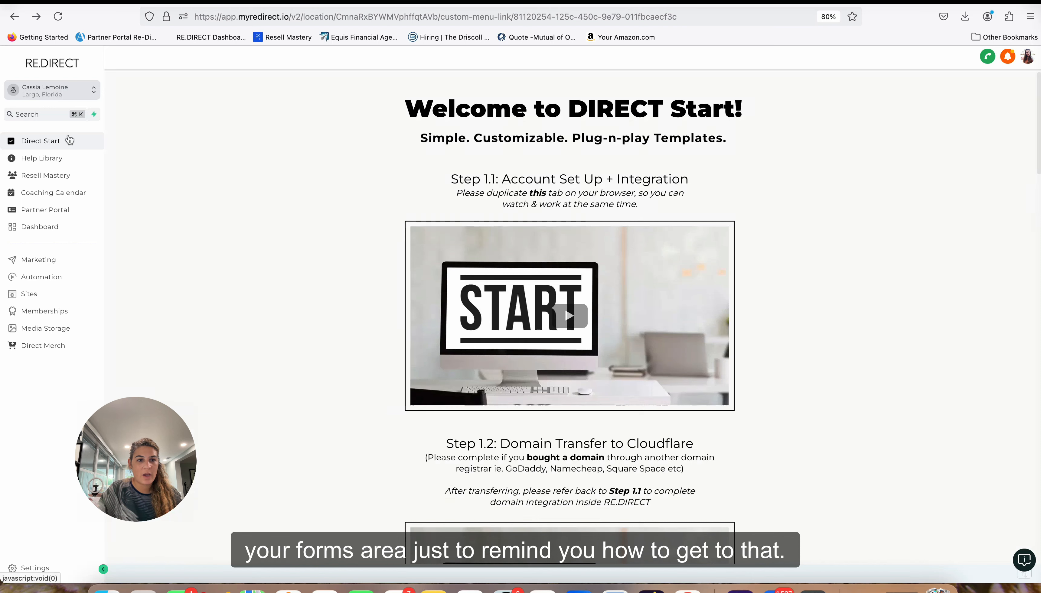
click(45, 298)
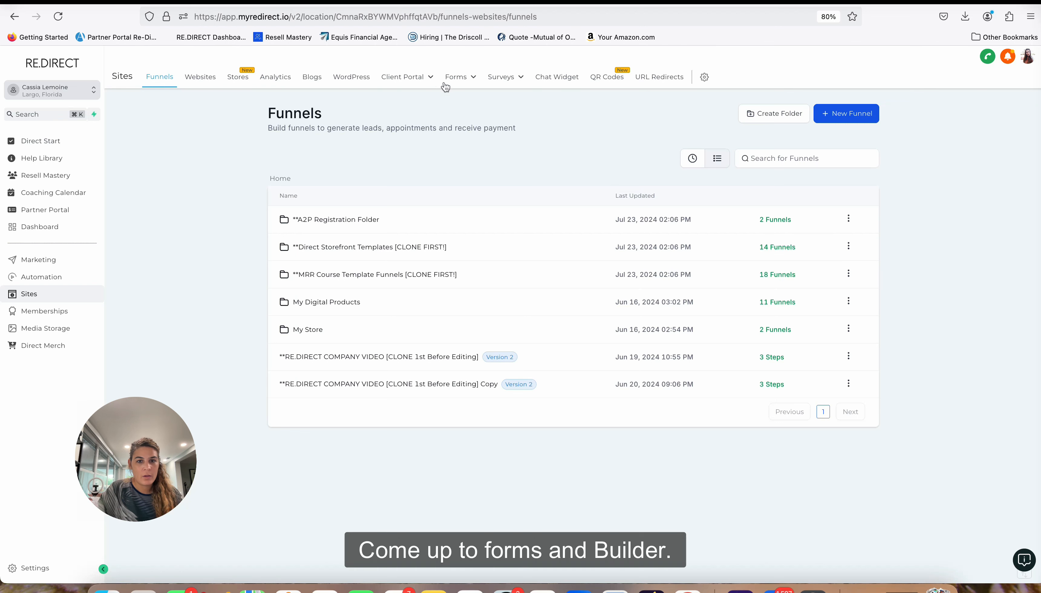
mouse_move(456, 77)
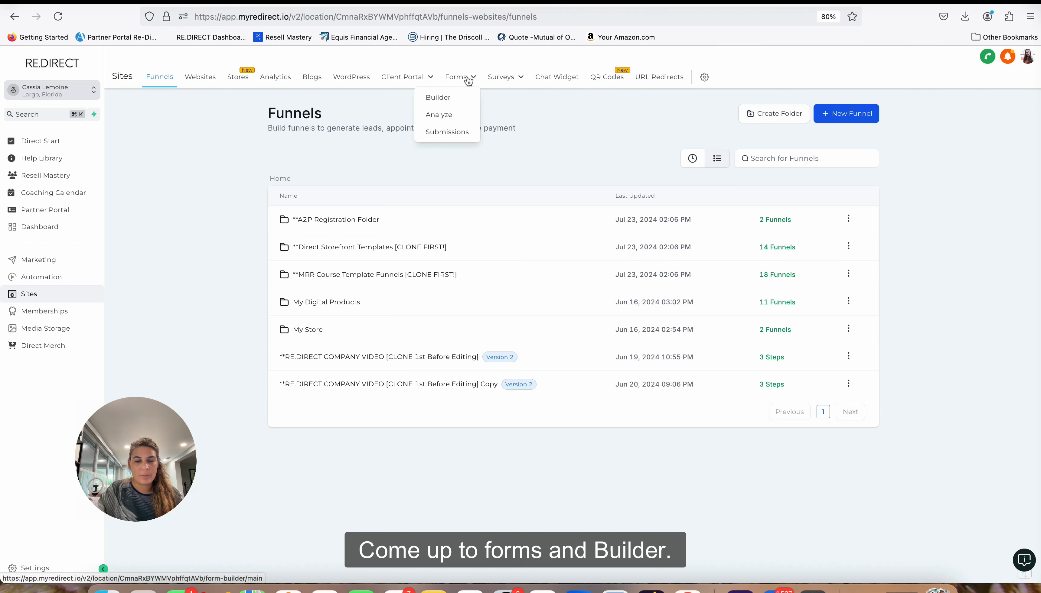
click(451, 101)
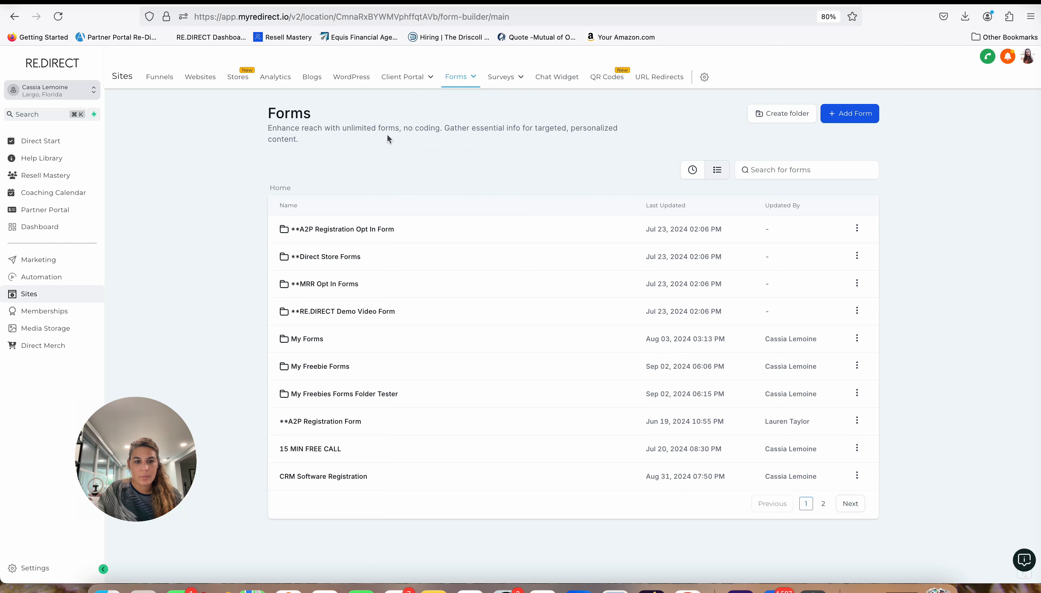
click(323, 368)
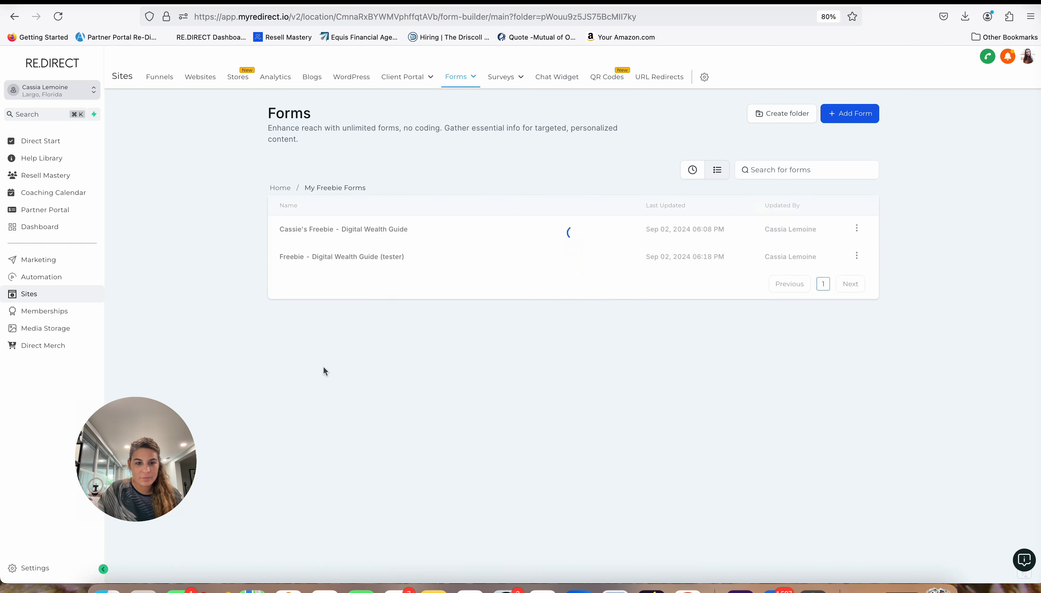